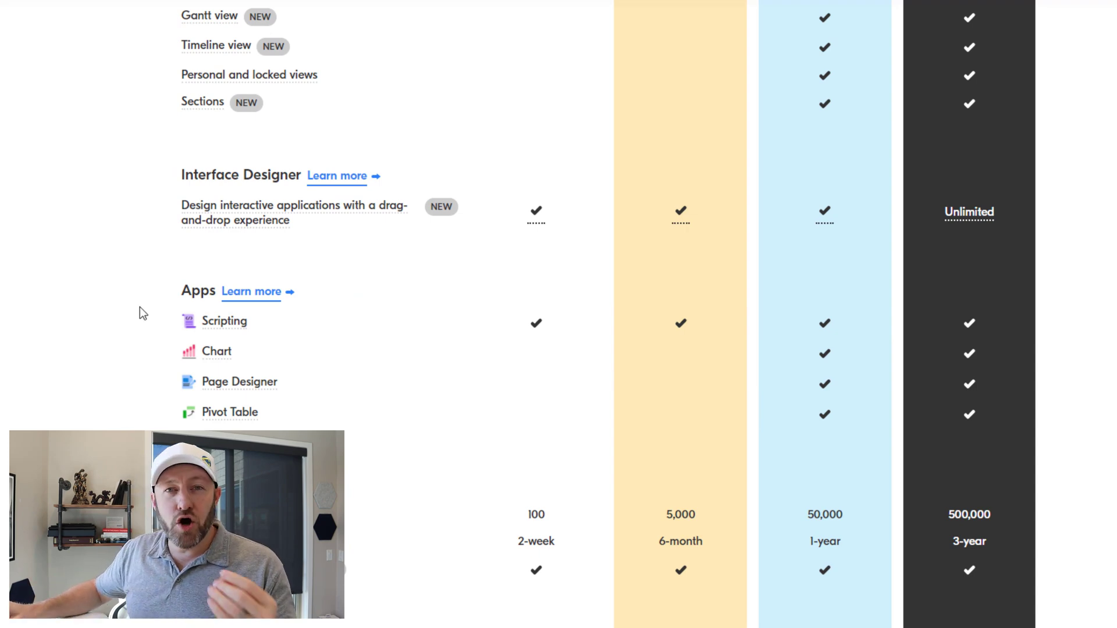
- Review the records in the Team table and open the Workload table
{"action": "mouse_move", "coordinate": [213, 327]}
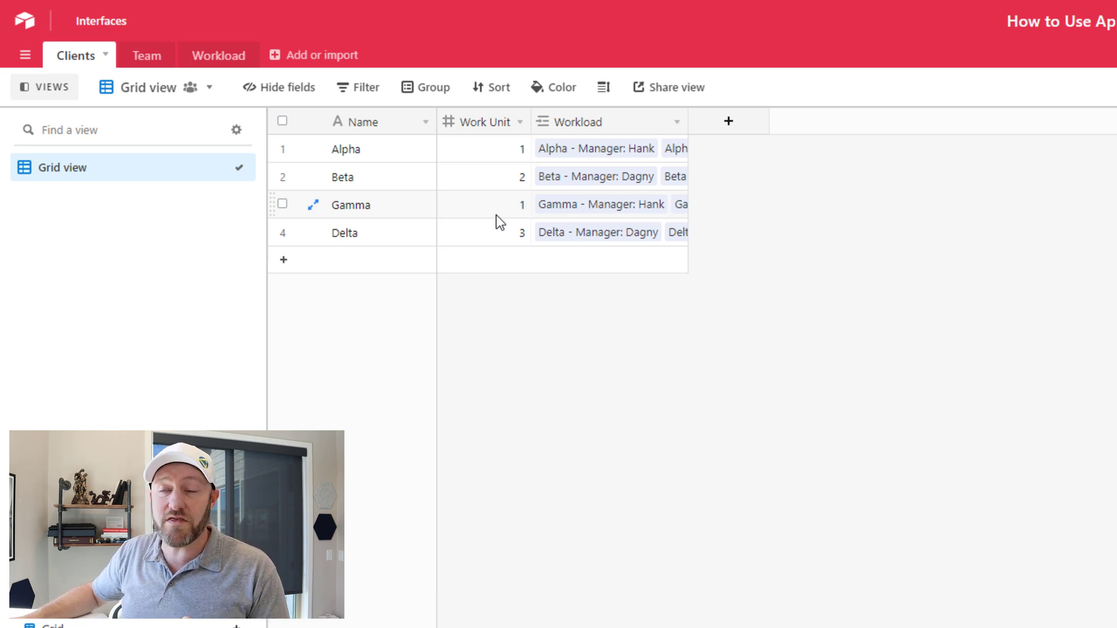
{"action": "left_click", "coordinate": [143, 63]}
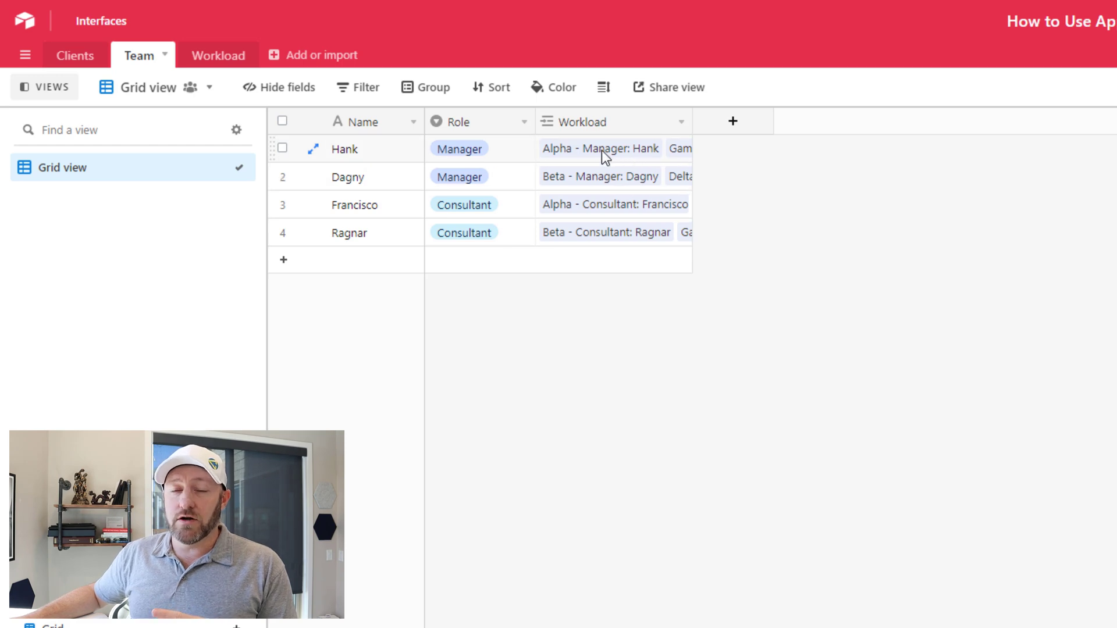
{"action": "left_click", "coordinate": [223, 58]}
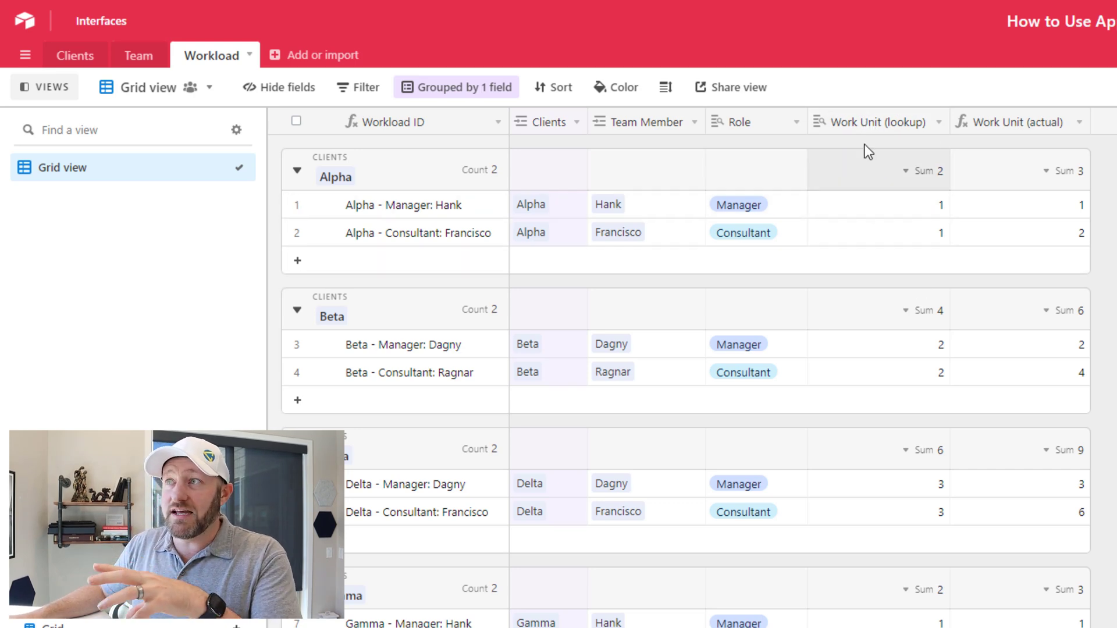
- Inspect the configuration of the Work Unit (lookup) field and the formula of the Work Unit (actual) field
{"action": "double_click", "coordinate": [863, 122]}
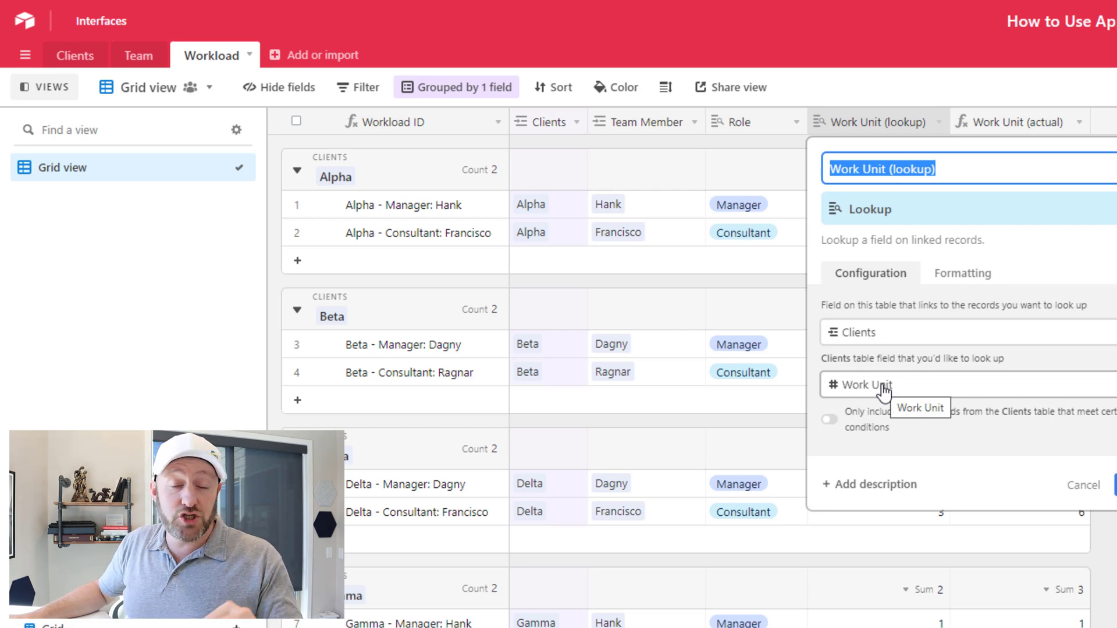
{"action": "left_click", "coordinate": [1081, 492]}
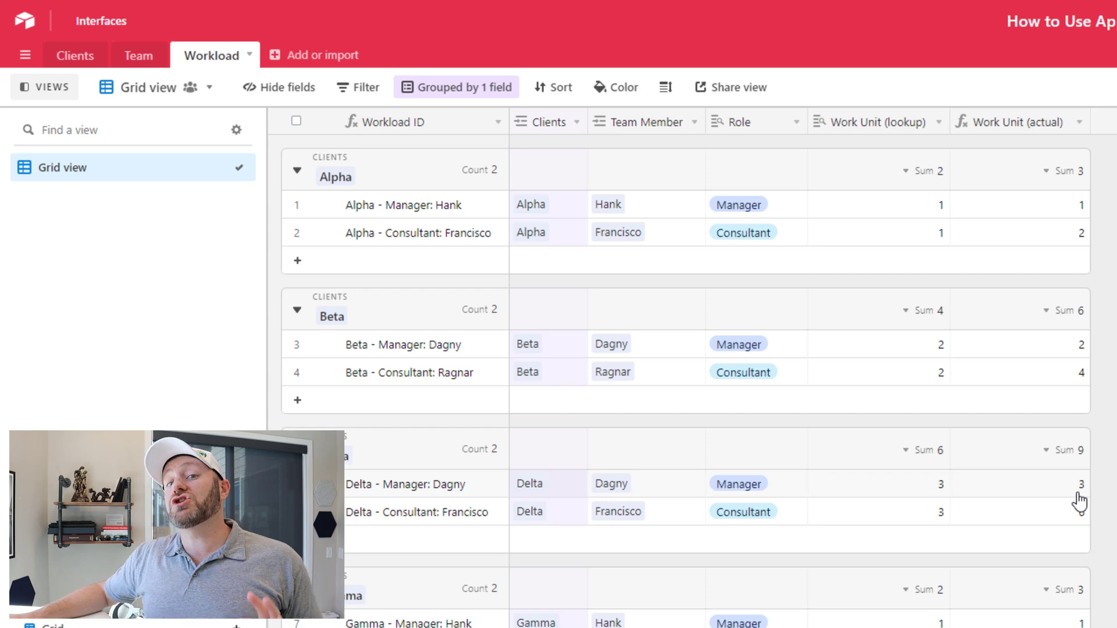
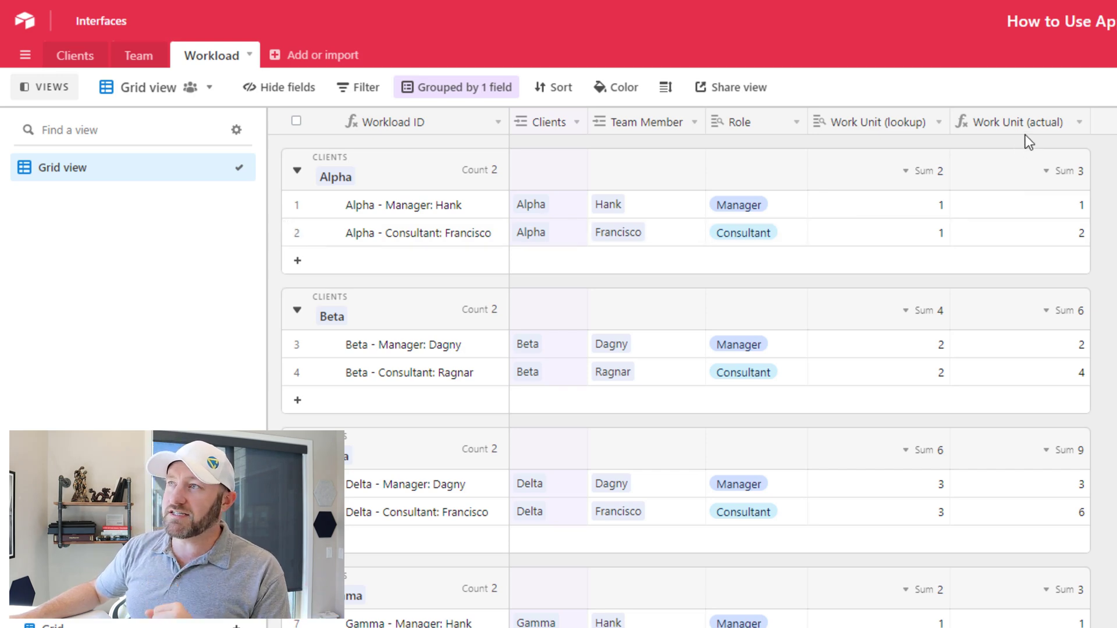
{"action": "double_click", "coordinate": [1021, 129]}
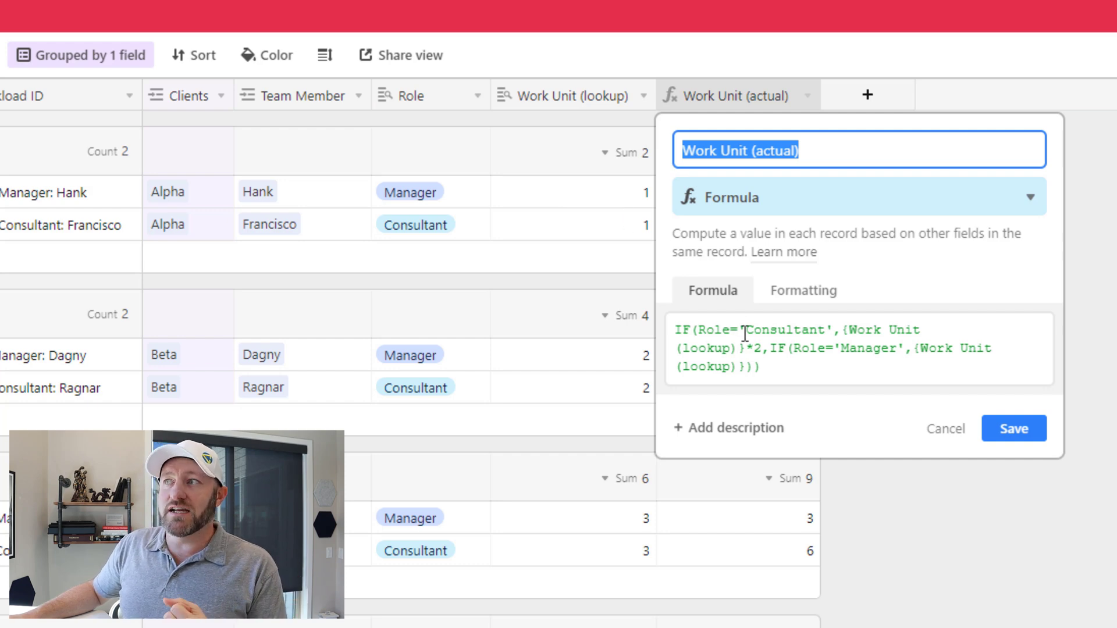
{"action": "left_click", "coordinate": [568, 245]}
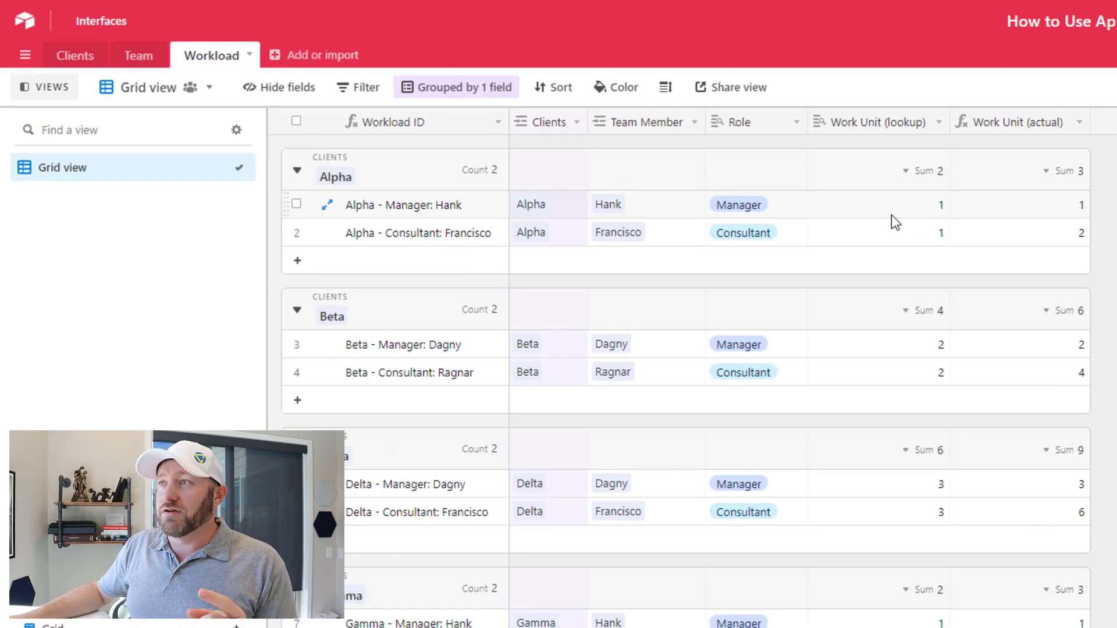
- Compare the Work Unit (lookup) and Work Unit (actual) values of manager and consultant records for the Alpha, Beta and Delta clients
{"action": "left_click", "coordinate": [903, 214]}
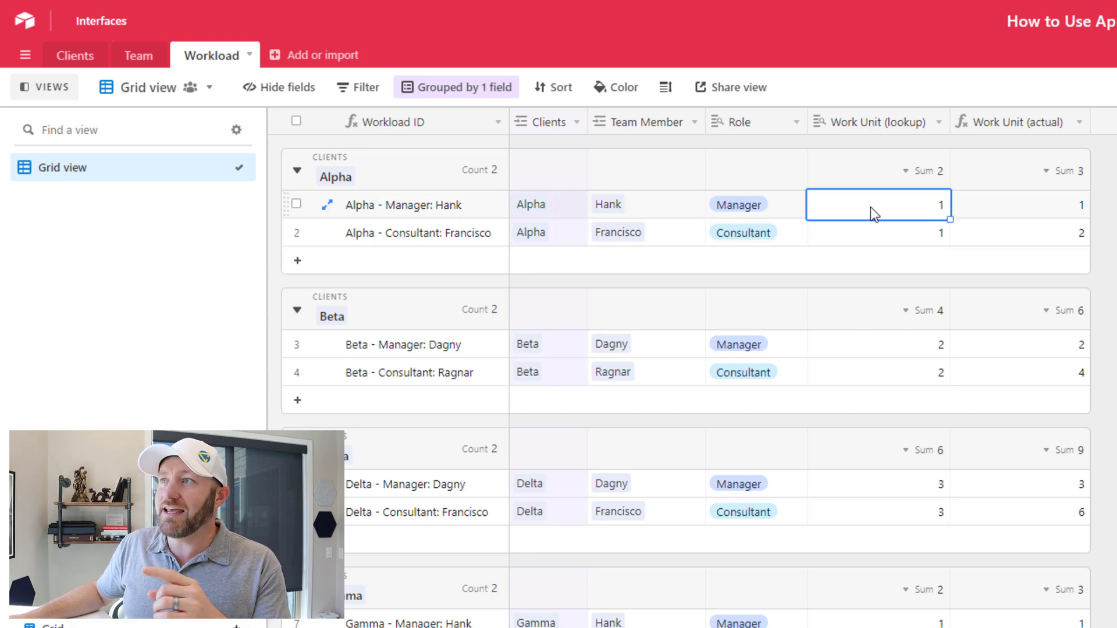
{"action": "left_click", "coordinate": [1033, 214]}
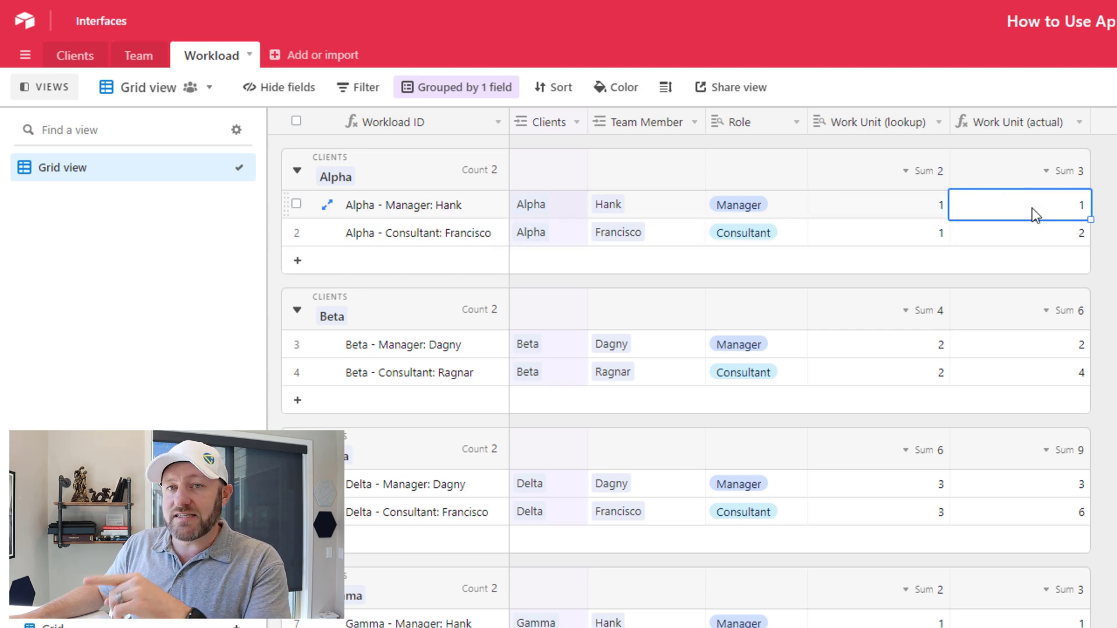
{"action": "left_click", "coordinate": [871, 236]}
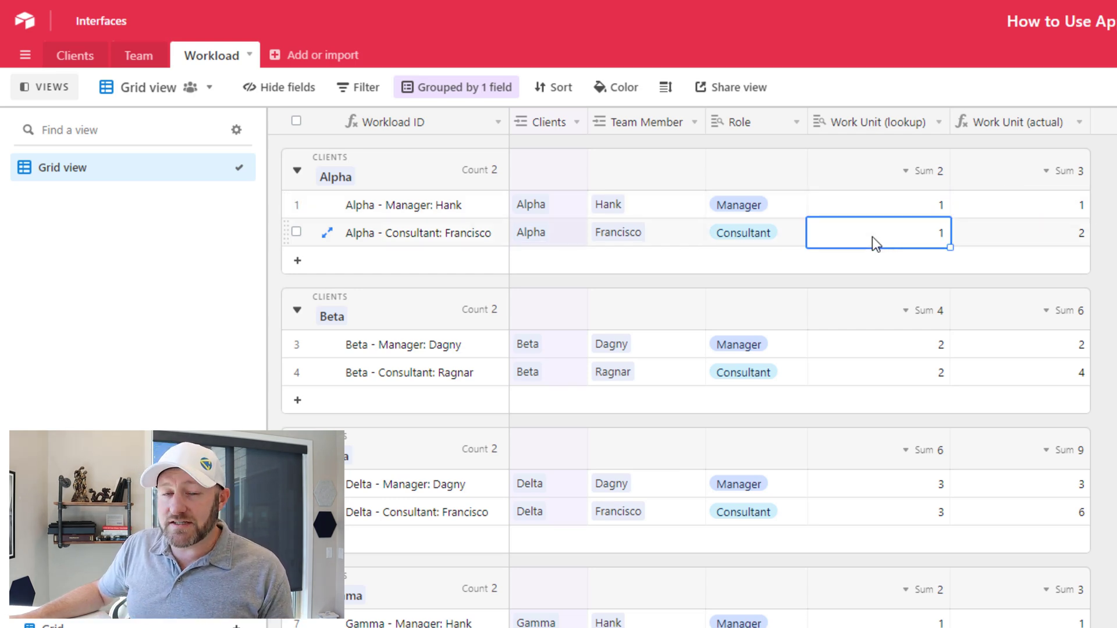
{"action": "left_click", "coordinate": [1030, 235]}
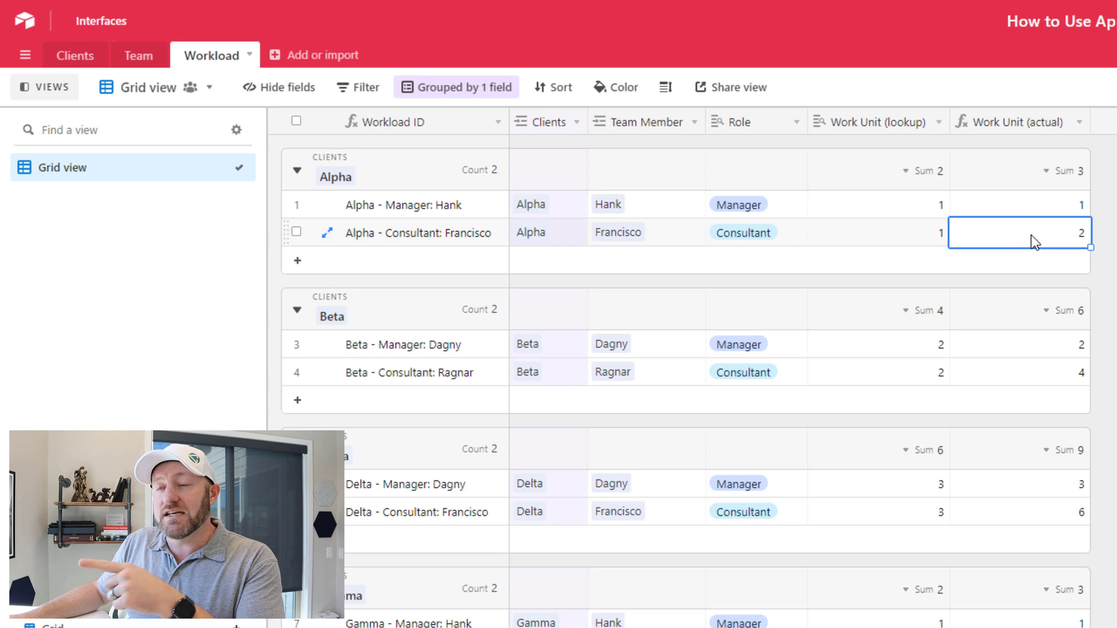
{"action": "left_click", "coordinate": [911, 352]}
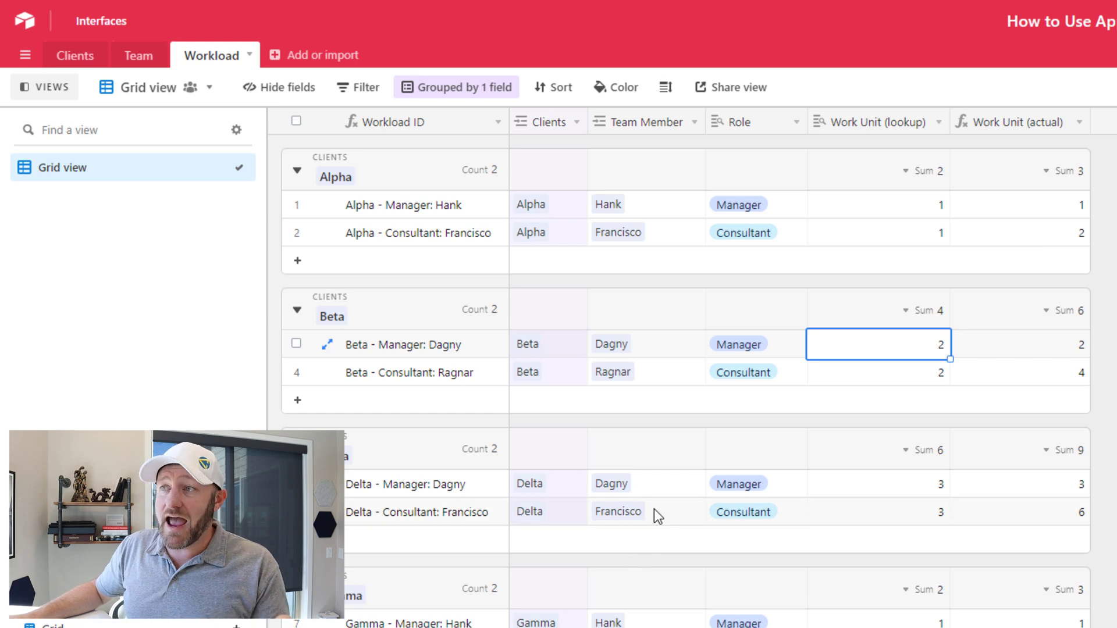
{"action": "left_click", "coordinate": [1003, 516]}
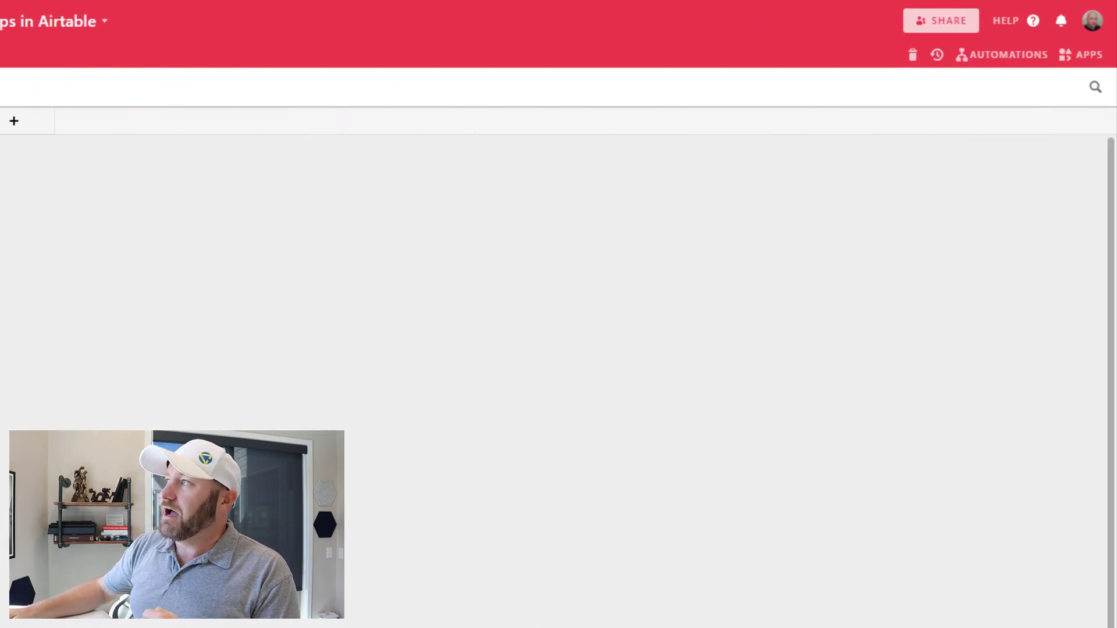
- Browse the app marketplace from the base's apps dashboard and add the Pivot table app
{"action": "left_click", "coordinate": [1073, 56]}
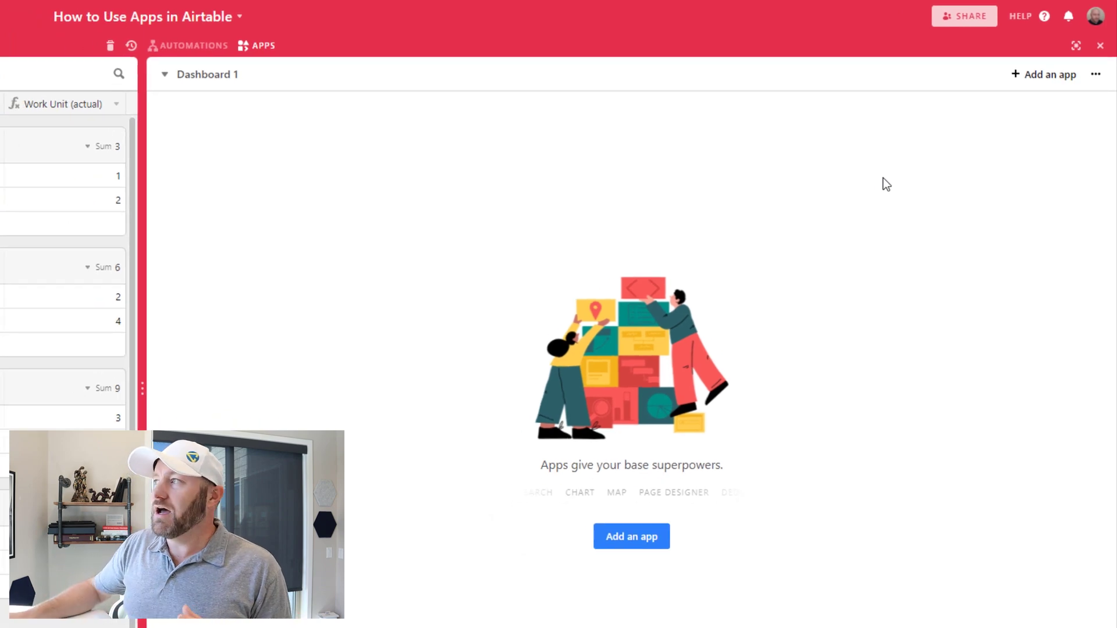
{"action": "left_click", "coordinate": [630, 542]}
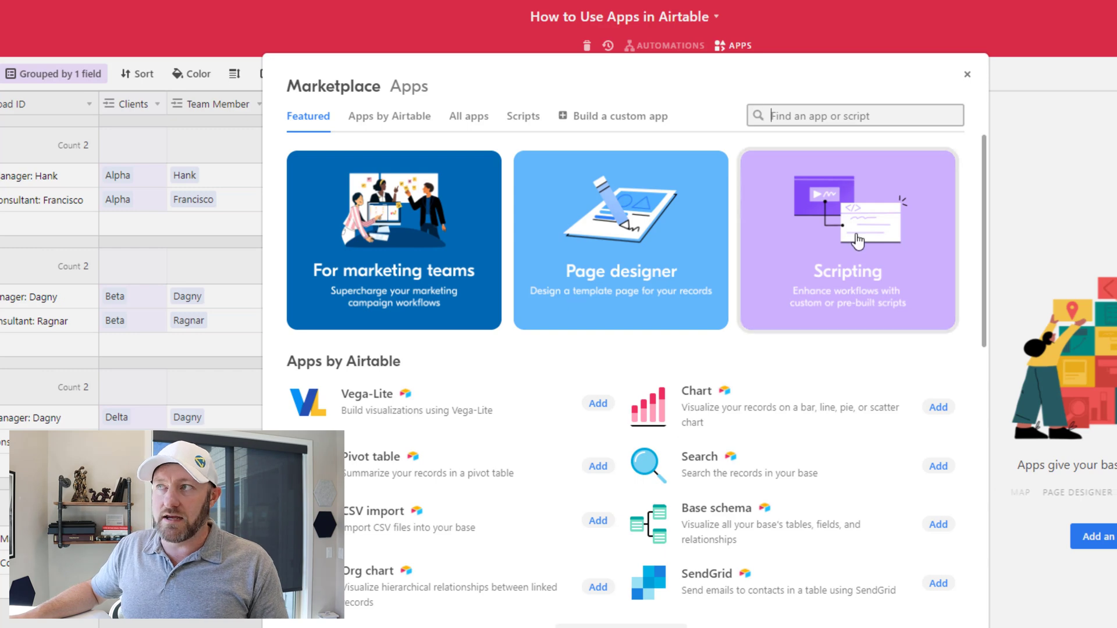
{"action": "left_click", "coordinate": [391, 119]}
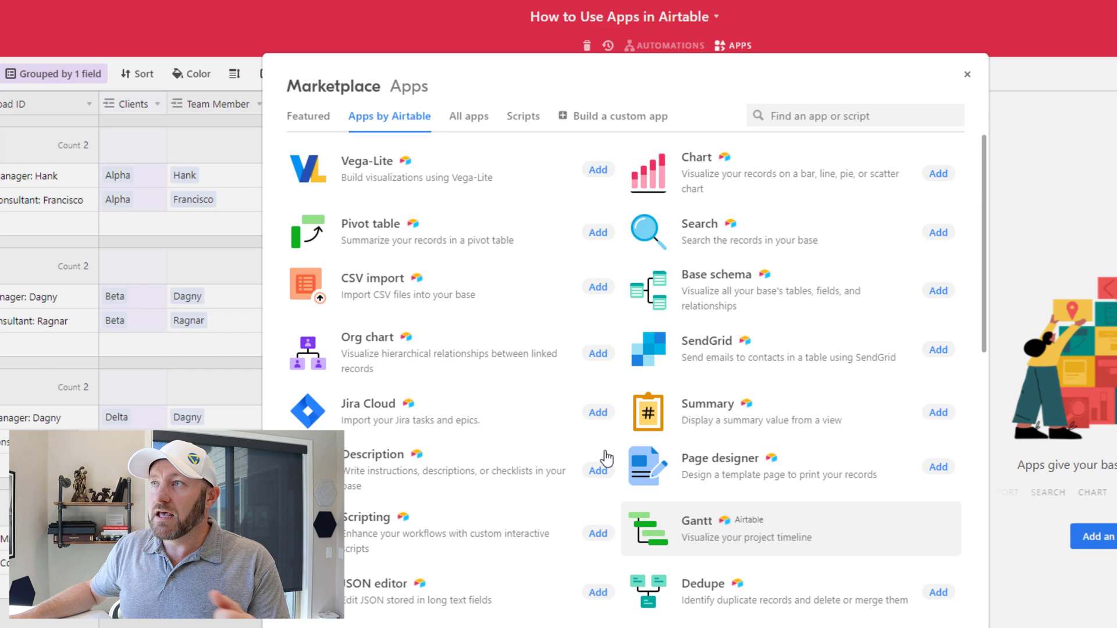
{"action": "left_click", "coordinate": [471, 121]}
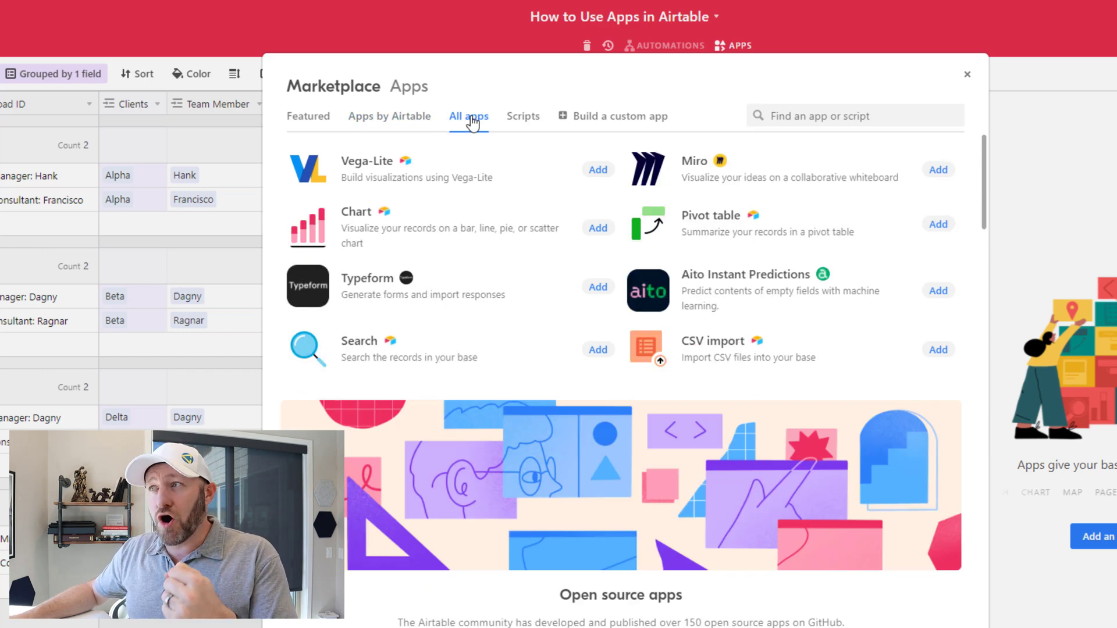
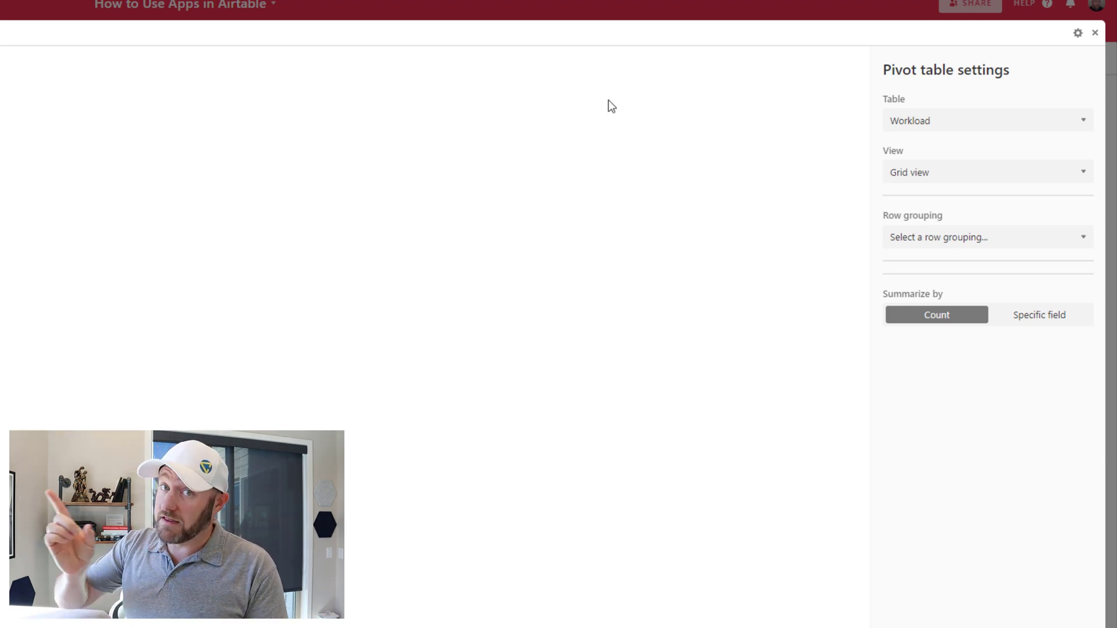
- Use the Workload table's Grid view as the pivot table's source and group its rows by Team Member
{"action": "left_click", "coordinate": [909, 125]}
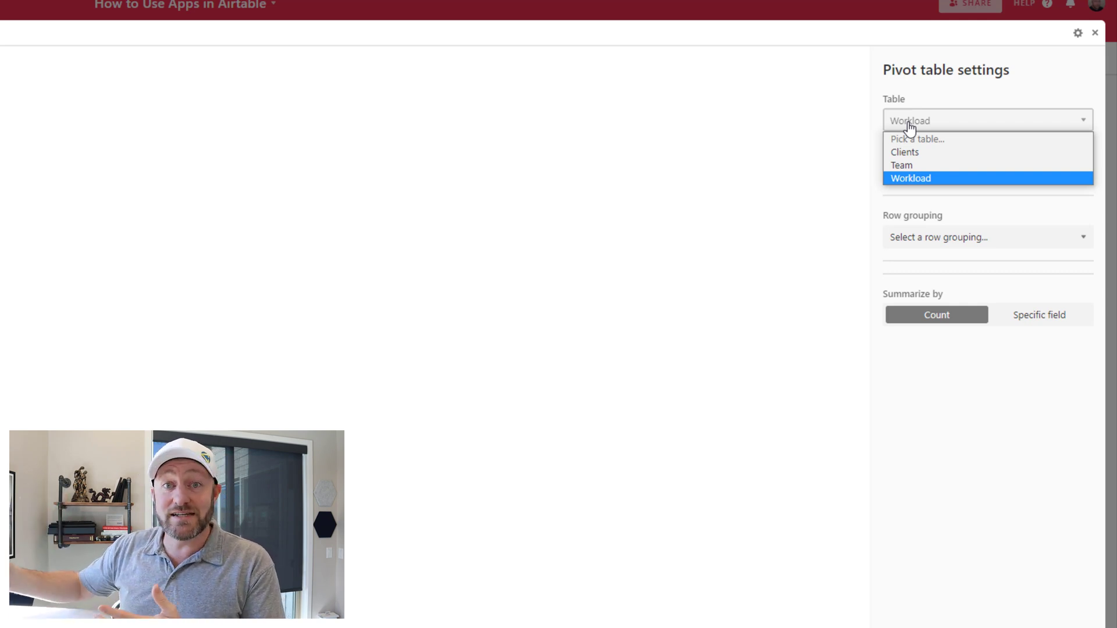
{"action": "left_click", "coordinate": [898, 180]}
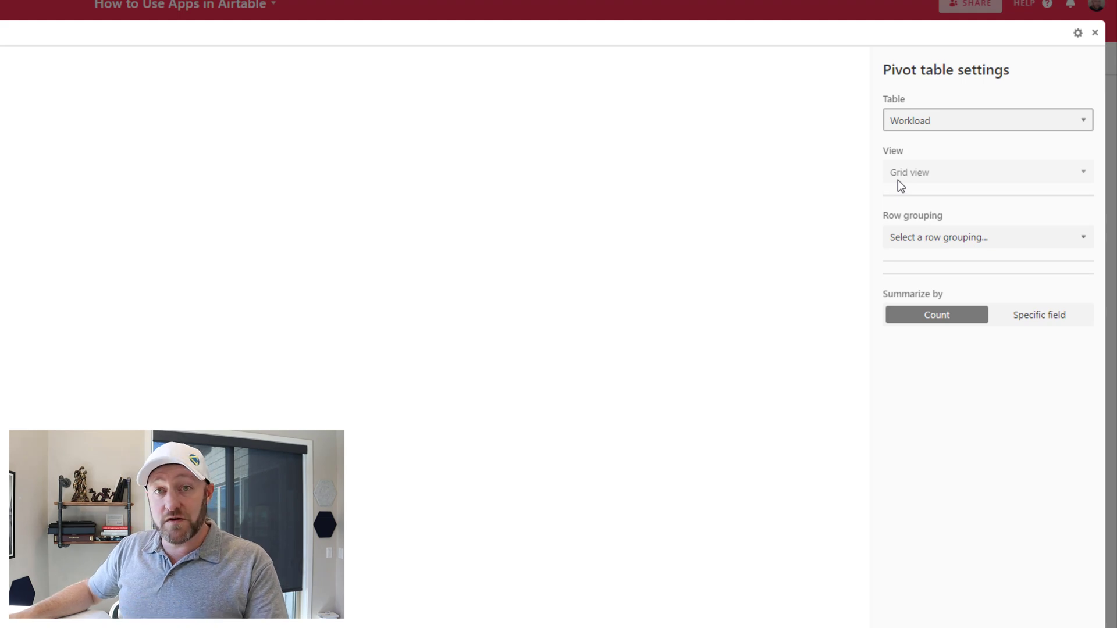
{"action": "left_click", "coordinate": [898, 180]}
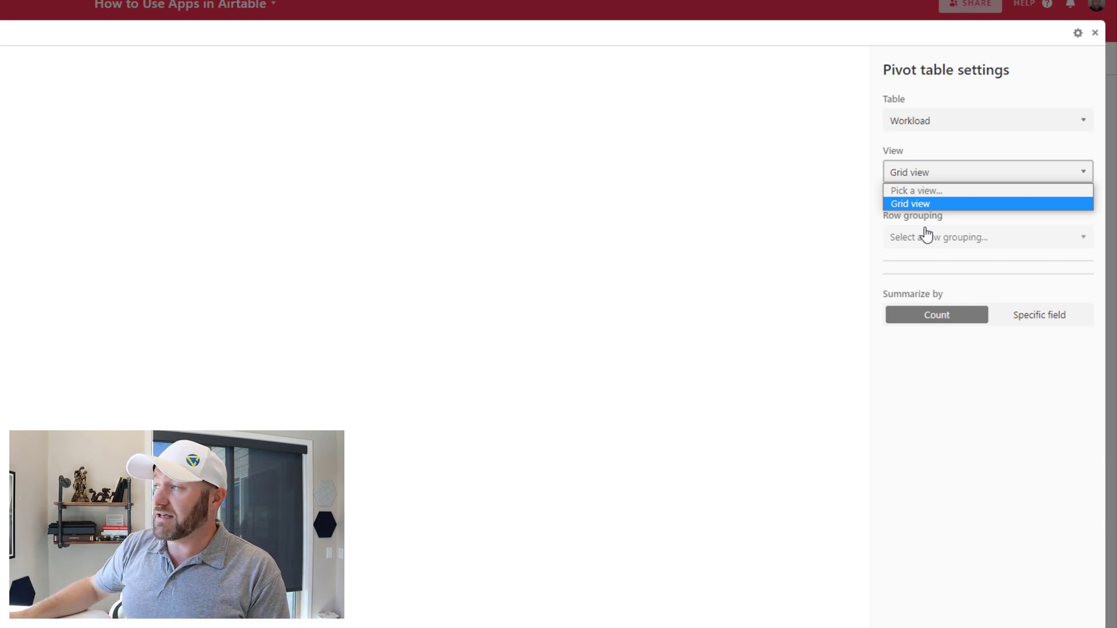
{"action": "left_click", "coordinate": [910, 201]}
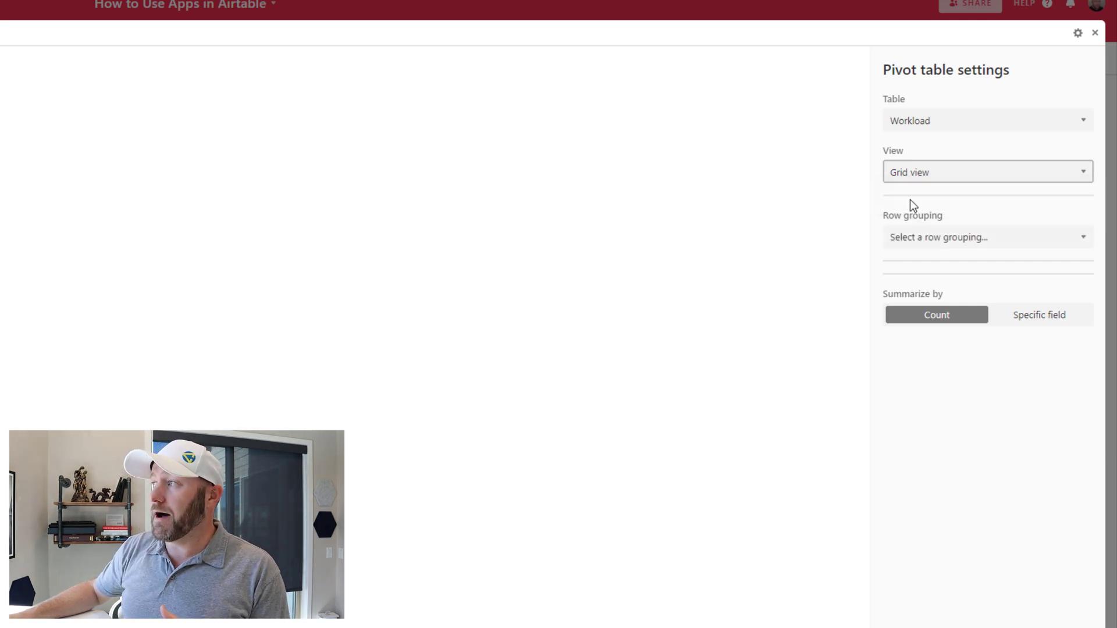
{"action": "left_click", "coordinate": [921, 246]}
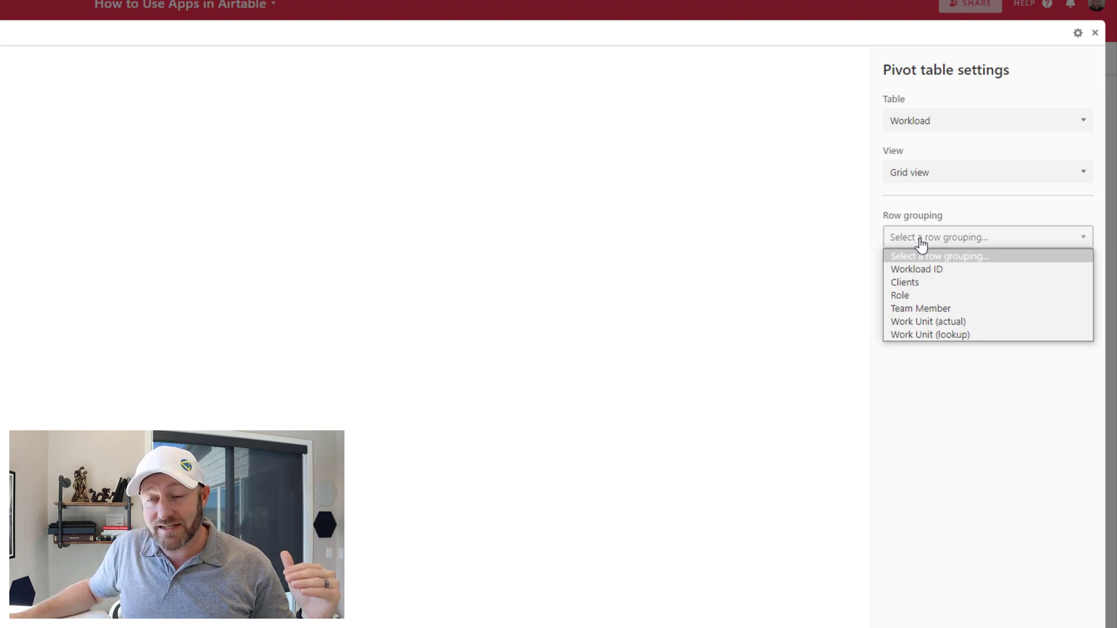
{"action": "left_click", "coordinate": [927, 307]}
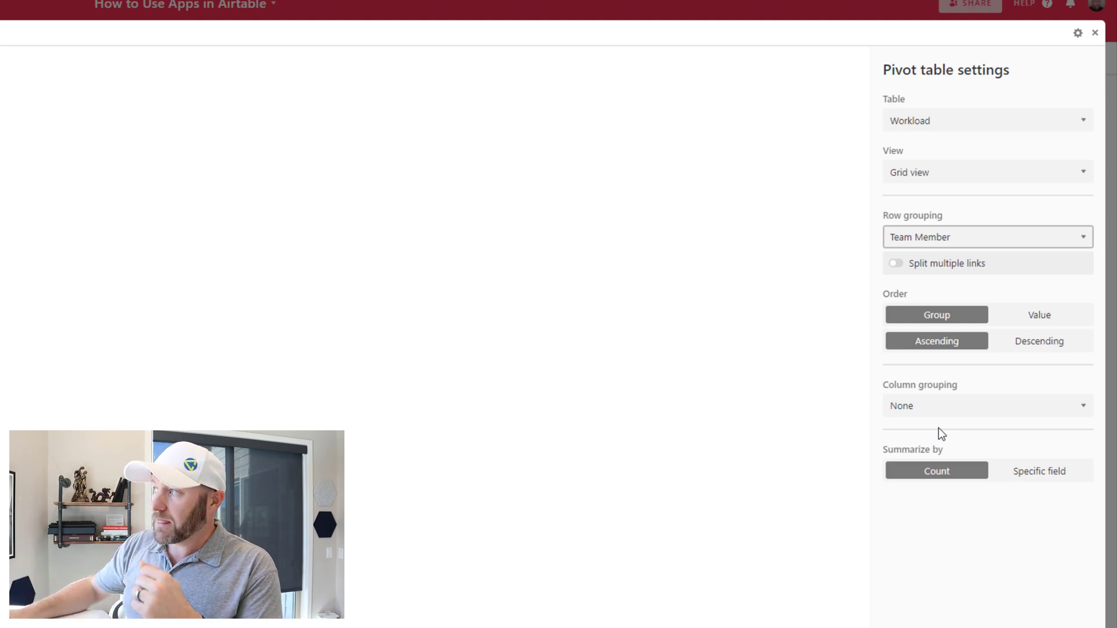
- Summarize the pivot table by the Sum of the specific field Work Unit (actual) and check one team member's total
{"action": "left_click", "coordinate": [1033, 470]}
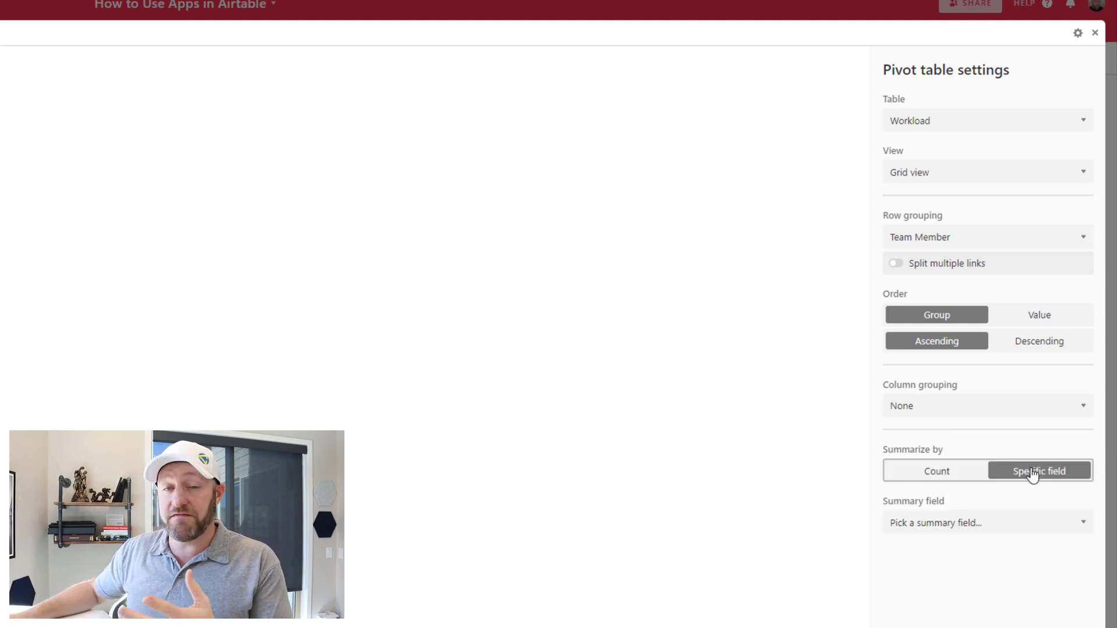
{"action": "left_click", "coordinate": [990, 526]}
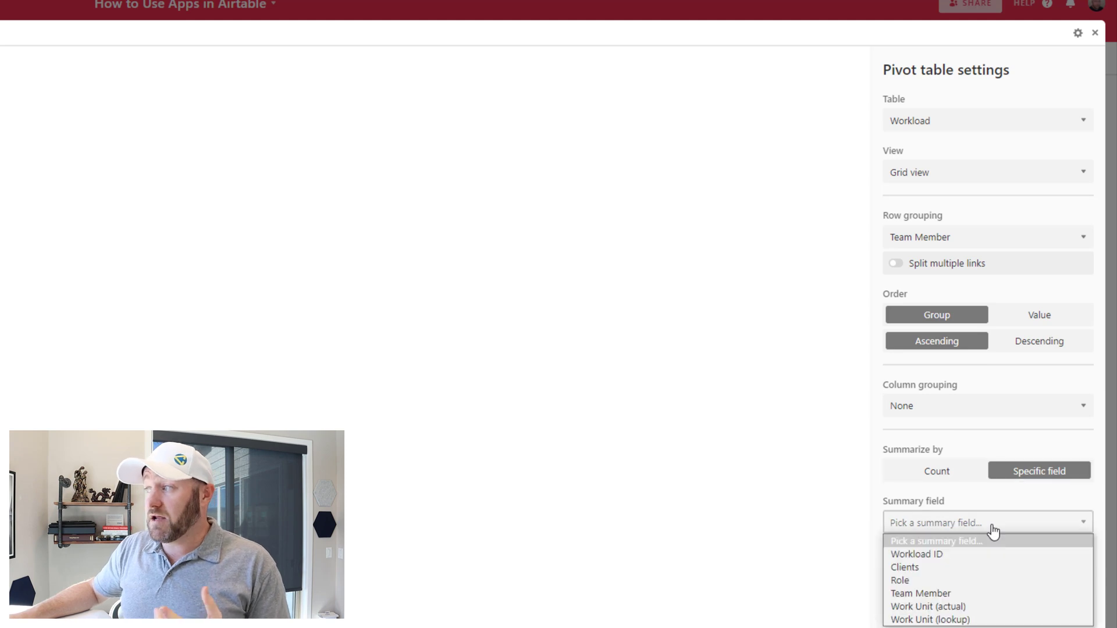
{"action": "left_click", "coordinate": [967, 609]}
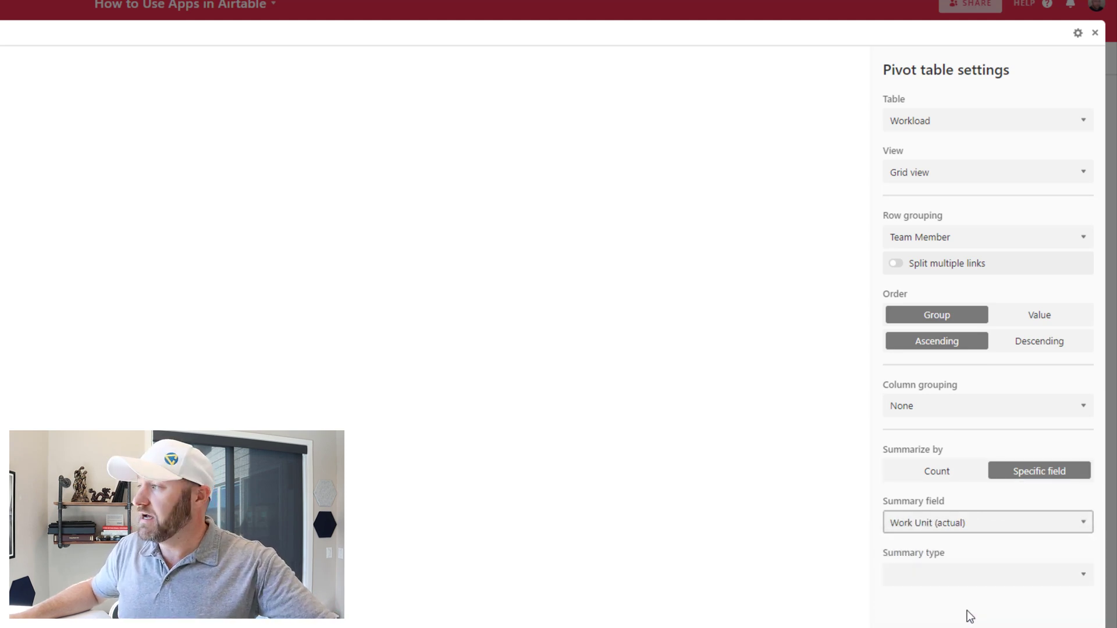
{"action": "left_click", "coordinate": [960, 576]}
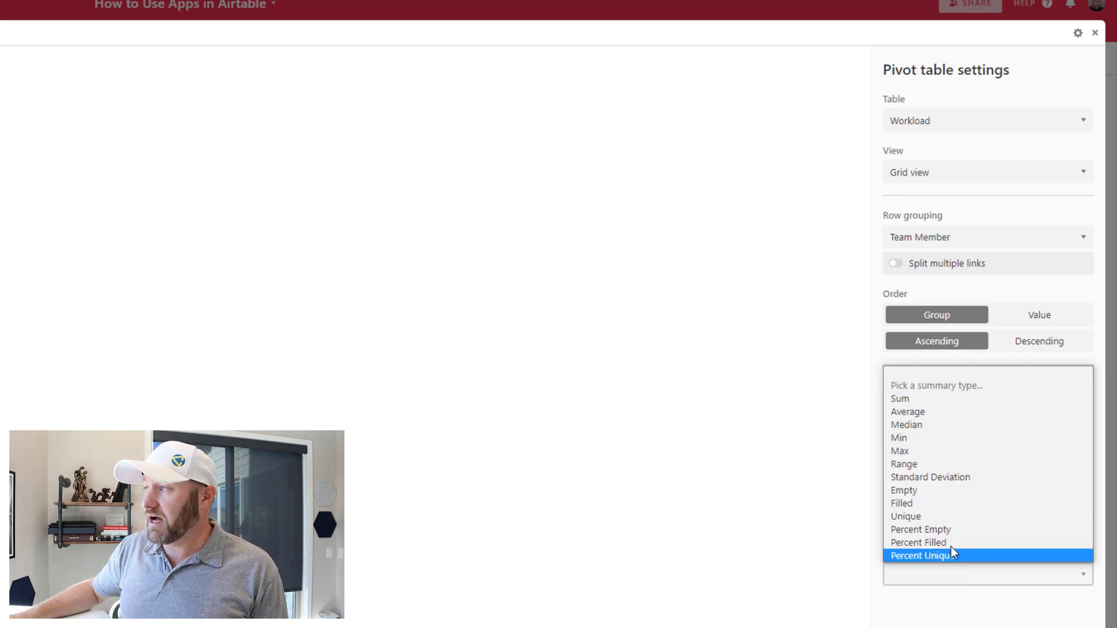
{"action": "left_click", "coordinate": [915, 400]}
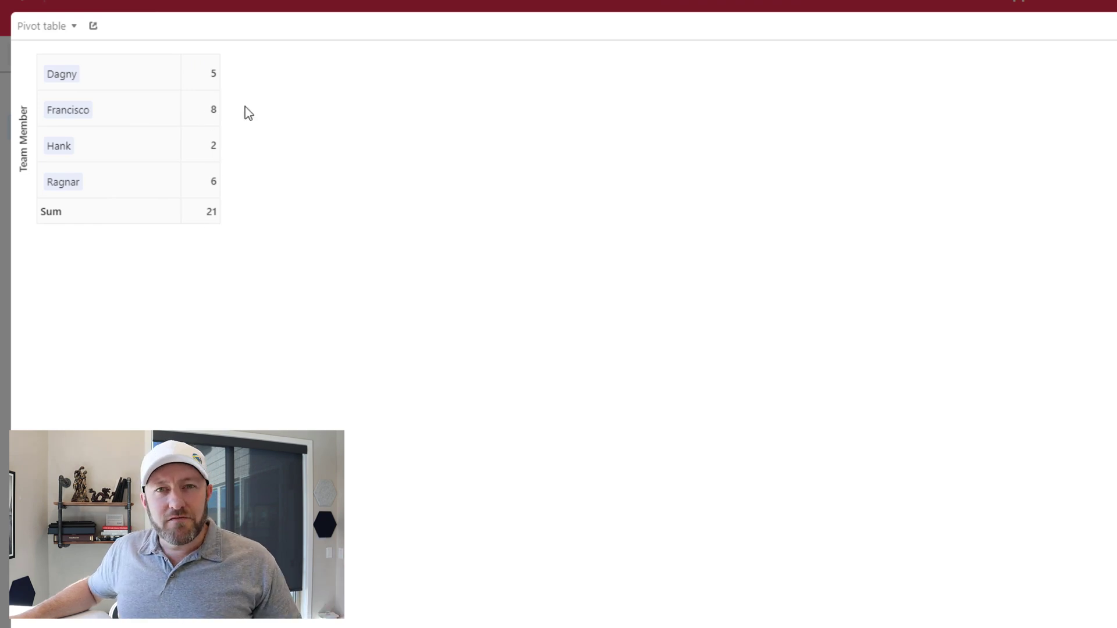
{"action": "left_click", "coordinate": [204, 119]}
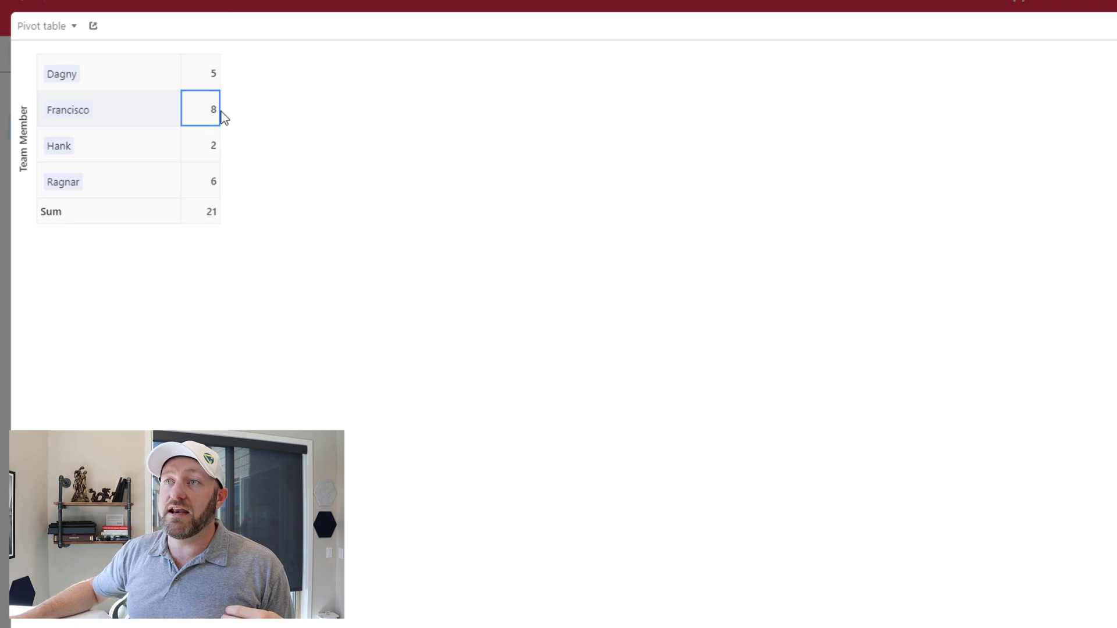
{"action": "left_click", "coordinate": [271, 118]}
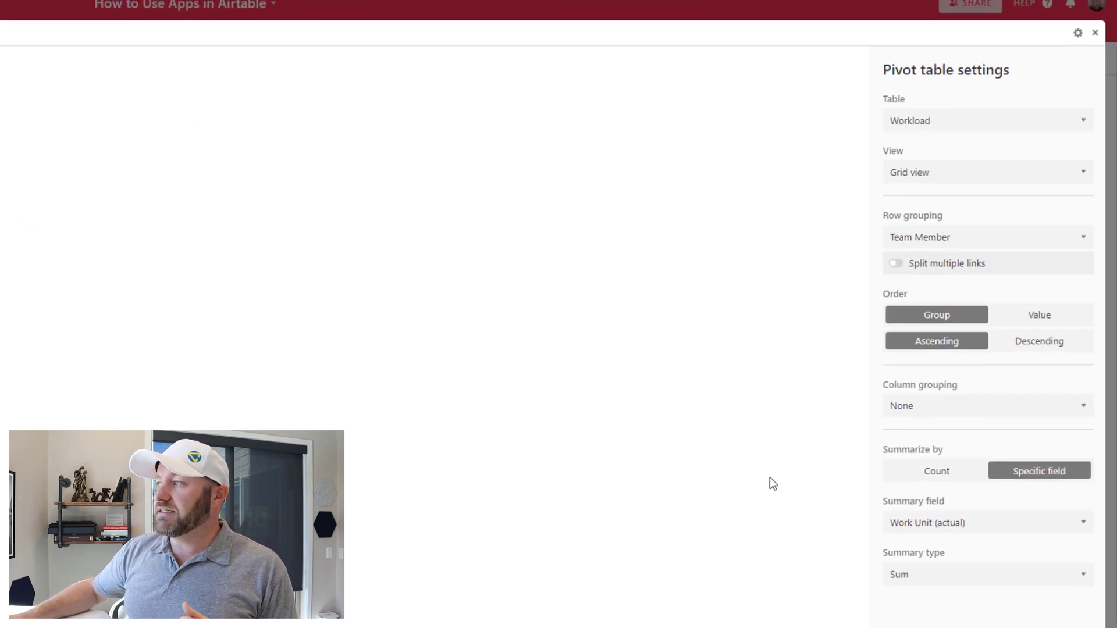
- Group the pivot table's columns by Role and return to the apps dashboard
{"action": "left_click", "coordinate": [928, 413]}
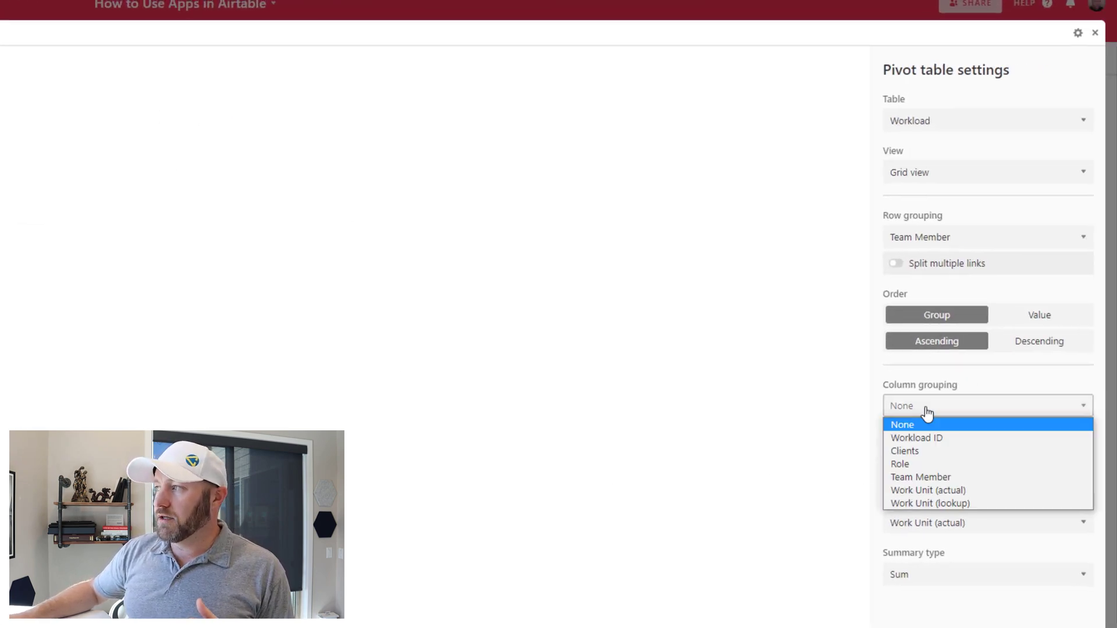
{"action": "left_click", "coordinate": [921, 464]}
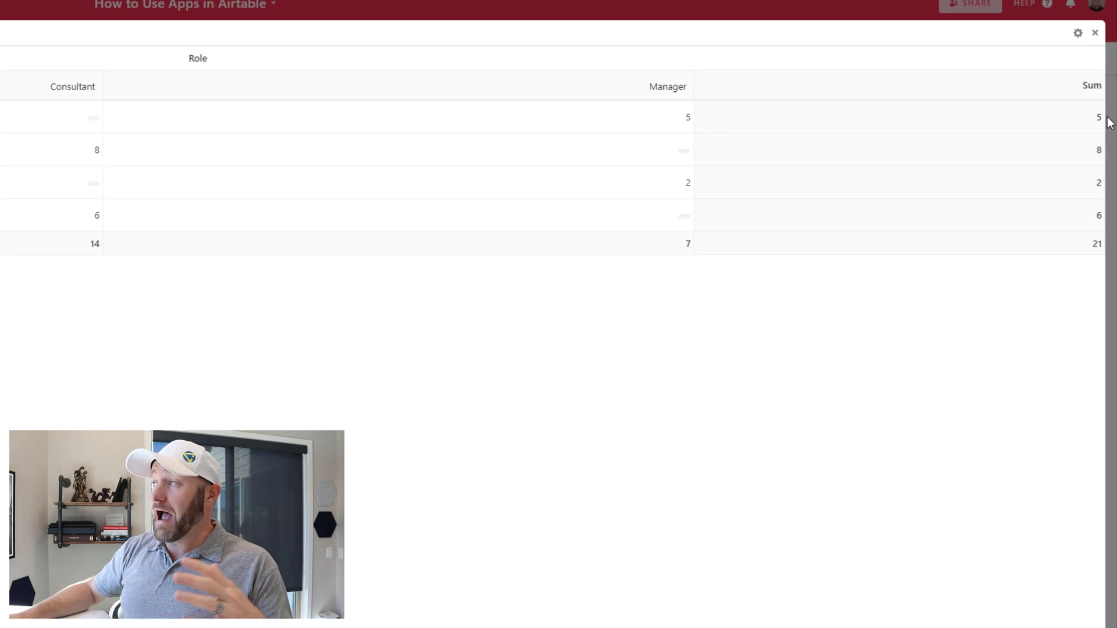
{"action": "left_click", "coordinate": [1094, 32]}
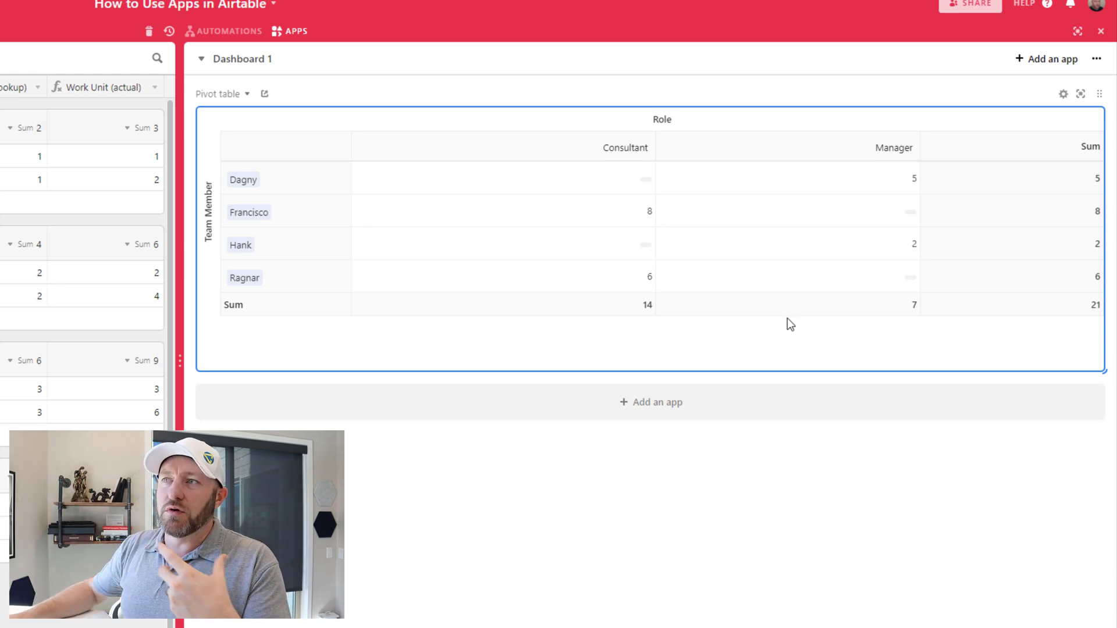
- Reassign the Beta client's Consultant record in the Workload table to the consultant already linked to the Alpha and Delta records
{"action": "left_click", "coordinate": [267, 264]}
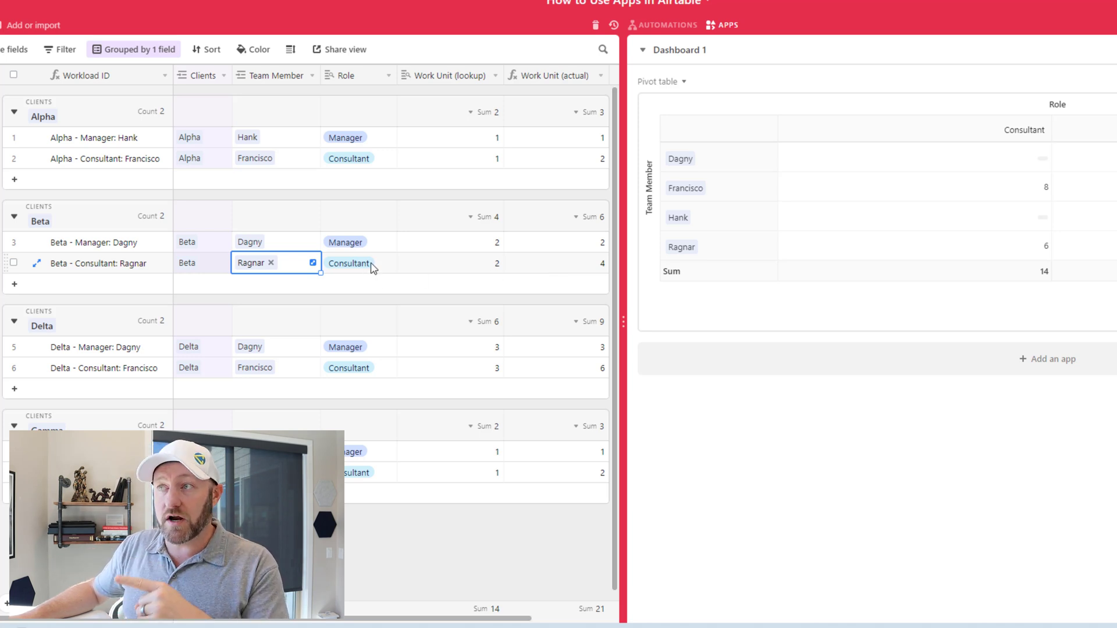
{"action": "left_click", "coordinate": [271, 264]}
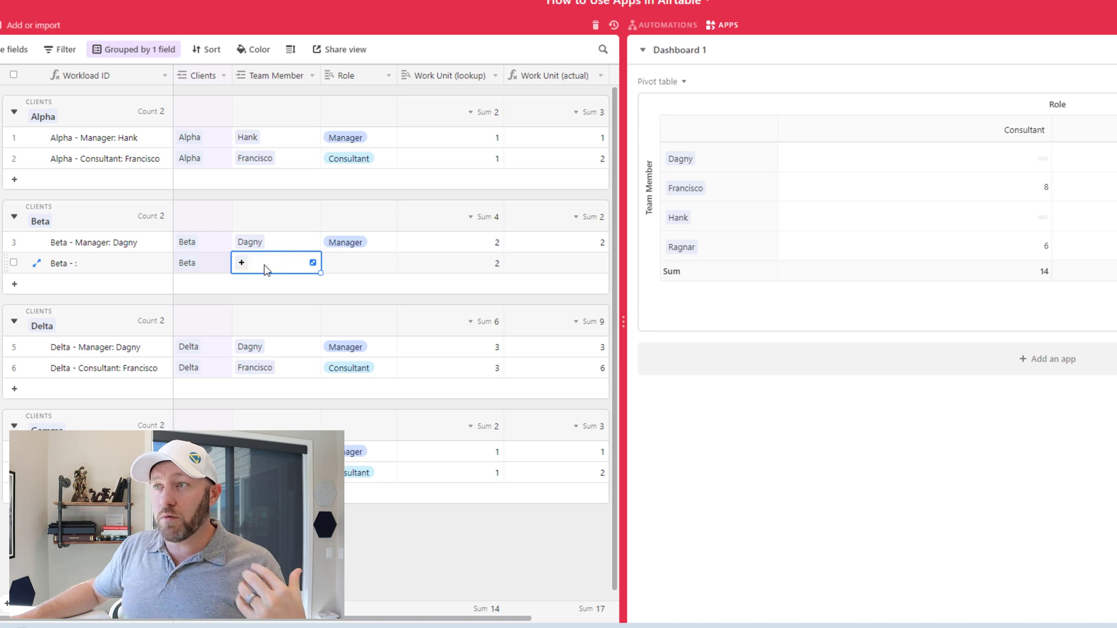
{"action": "left_click", "coordinate": [239, 265]}
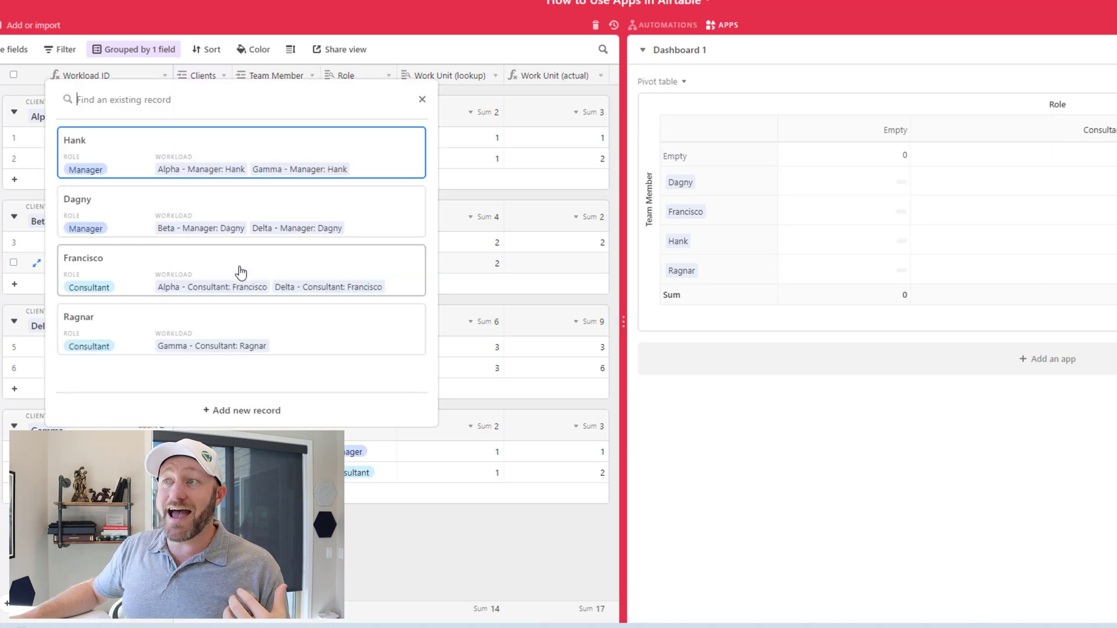
{"action": "left_click", "coordinate": [187, 271]}
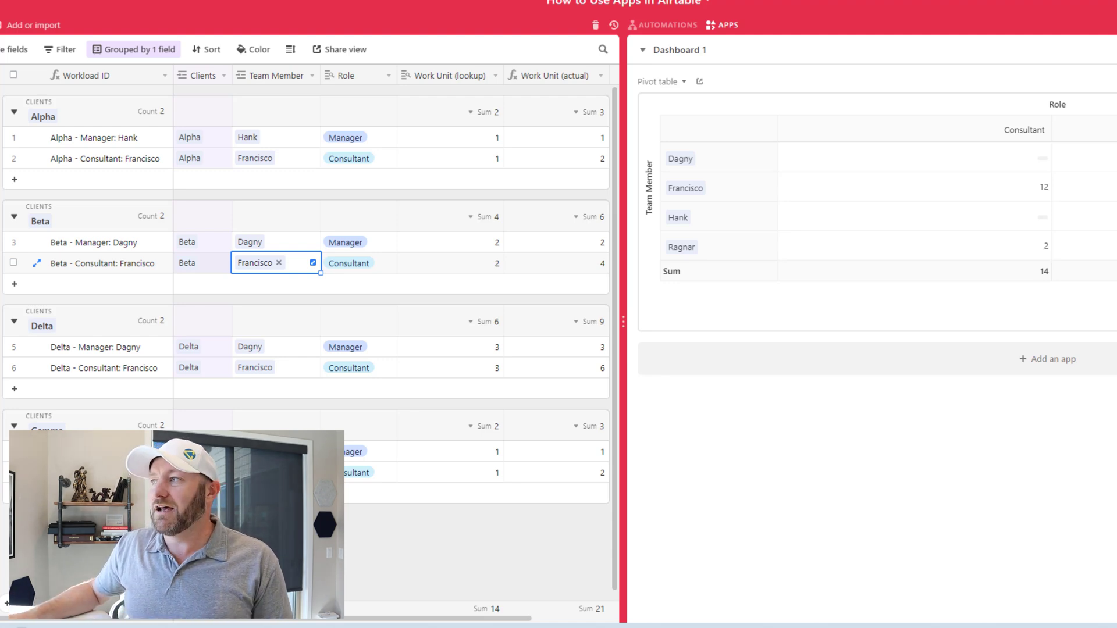
{"action": "left_click", "coordinate": [972, 360]}
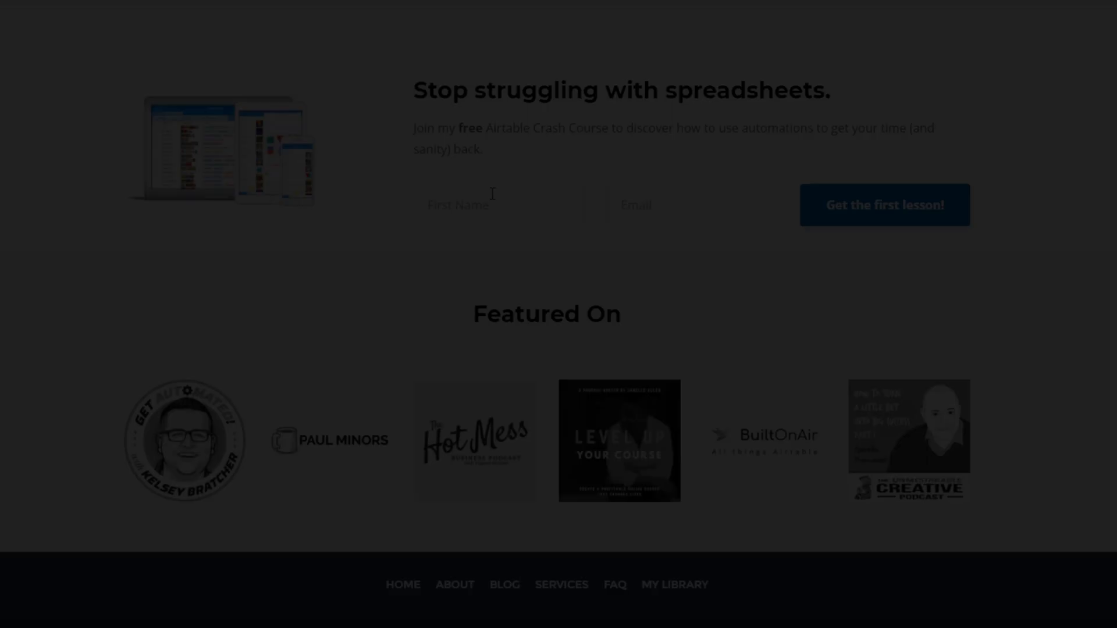
- On the GAP Consulting website, fill in the first name and e-mail address in the free Airtable Crash Course sign-up form
{"action": "left_click", "coordinate": [492, 194]}
{"action": "type", "text": "Gareth"}
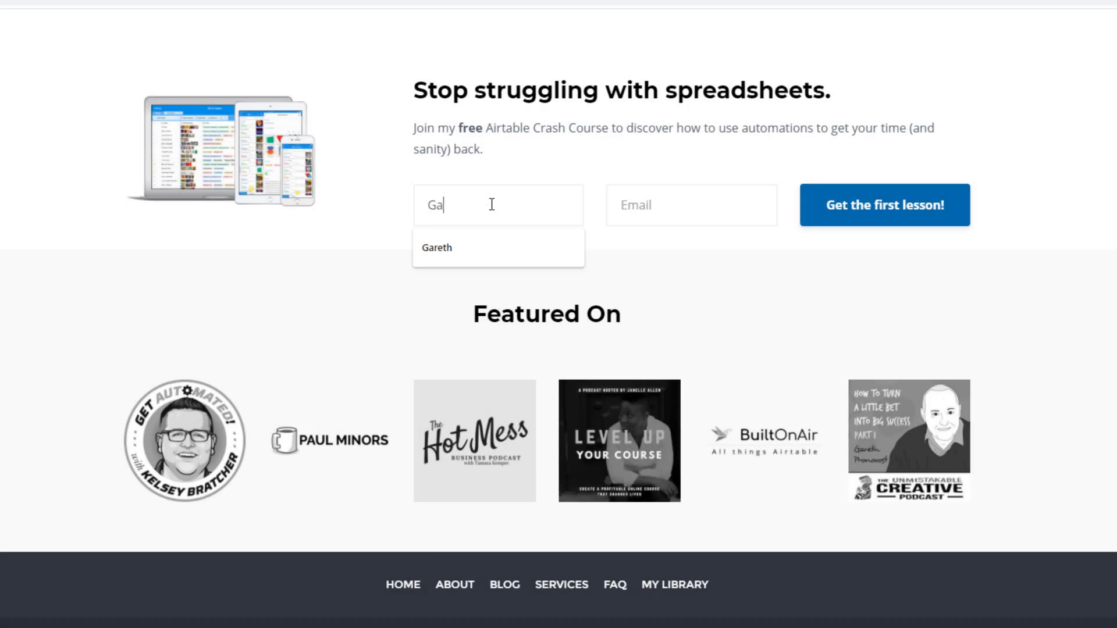
{"action": "key", "text": "Tab"}
{"action": "type", "text": "gareth"}
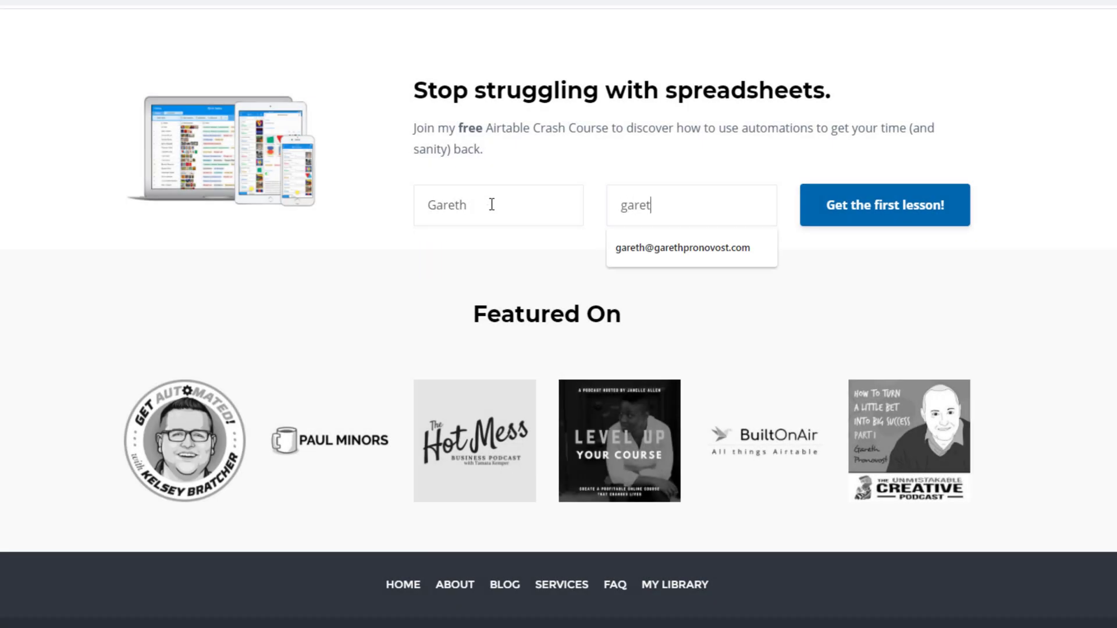
{"action": "key", "text": "Down"}
{"action": "key", "text": "Return"}
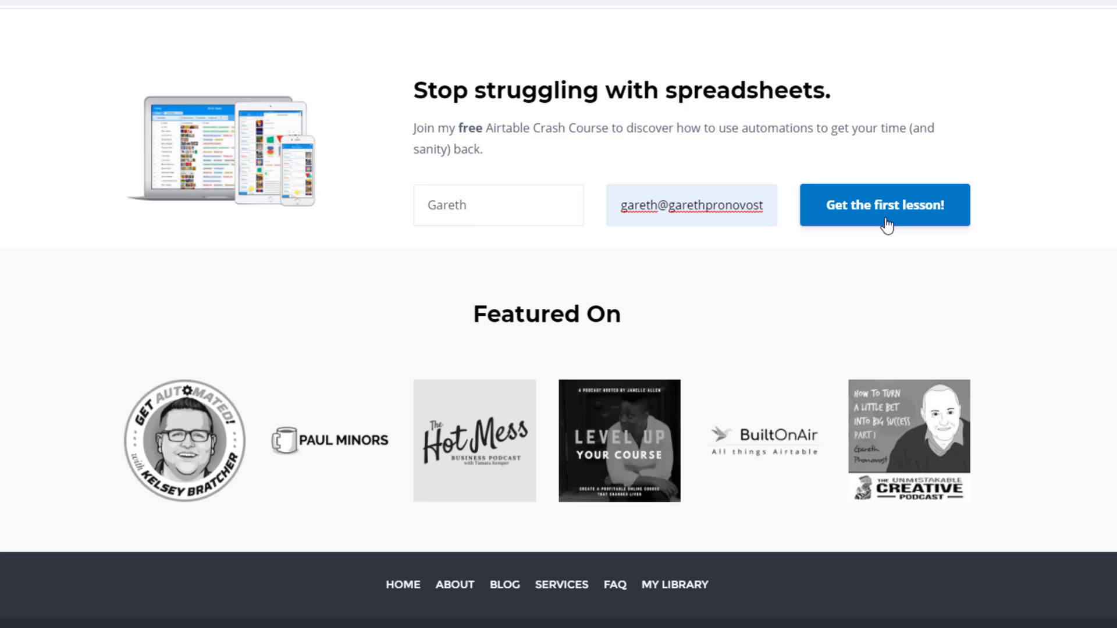
- Open the GAP Consulting Services page and view the support options offered for Airtable users
{"action": "scroll", "coordinate": [884, 224], "scroll_direction": "up", "scroll_amount": 20}
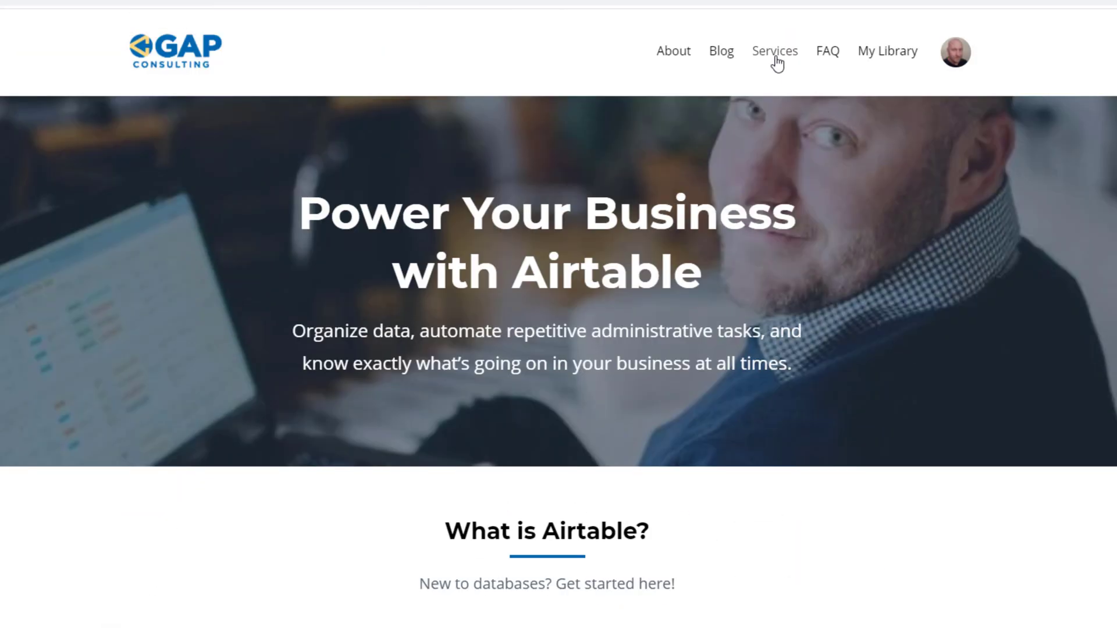
{"action": "left_click", "coordinate": [776, 64]}
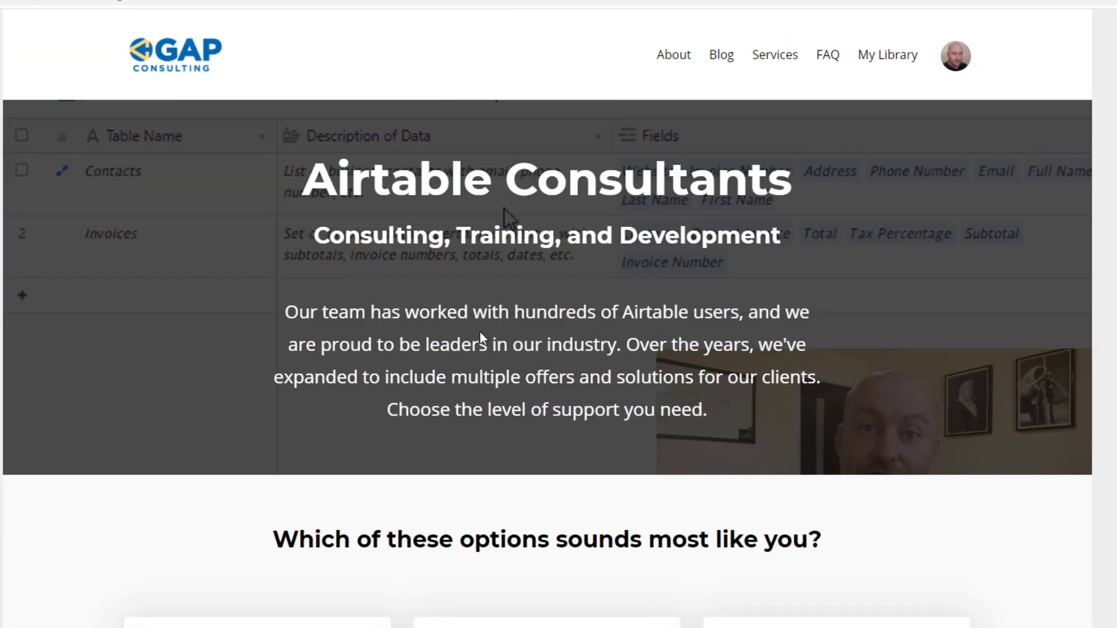
{"action": "scroll", "coordinate": [417, 344], "scroll_direction": "down", "scroll_amount": 2}
{"action": "scroll", "coordinate": [417, 344], "scroll_direction": "down", "scroll_amount": 6}
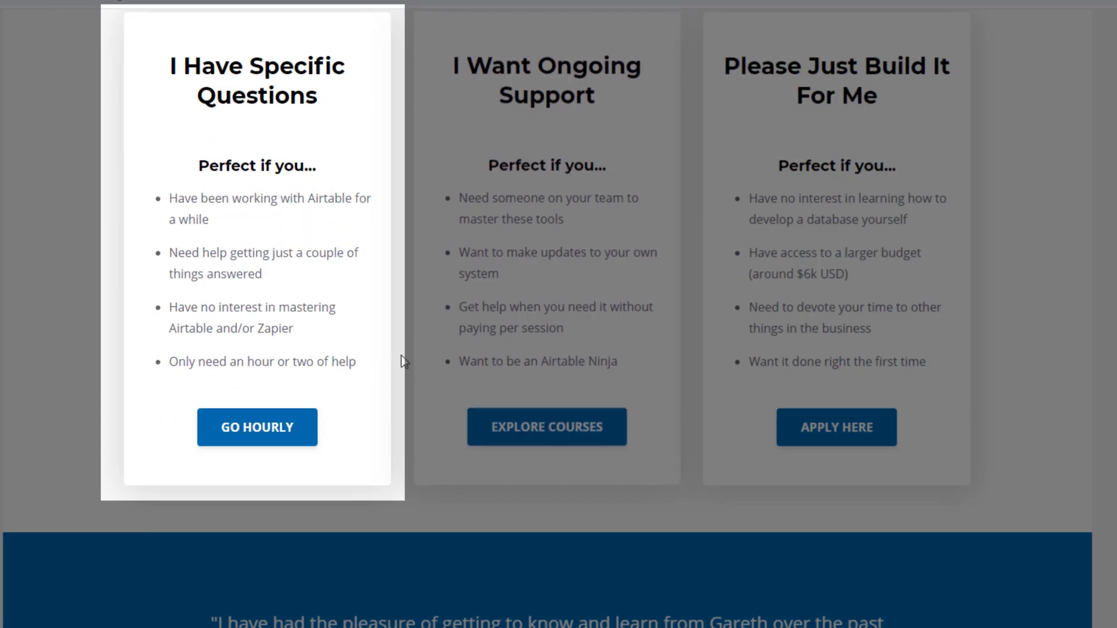